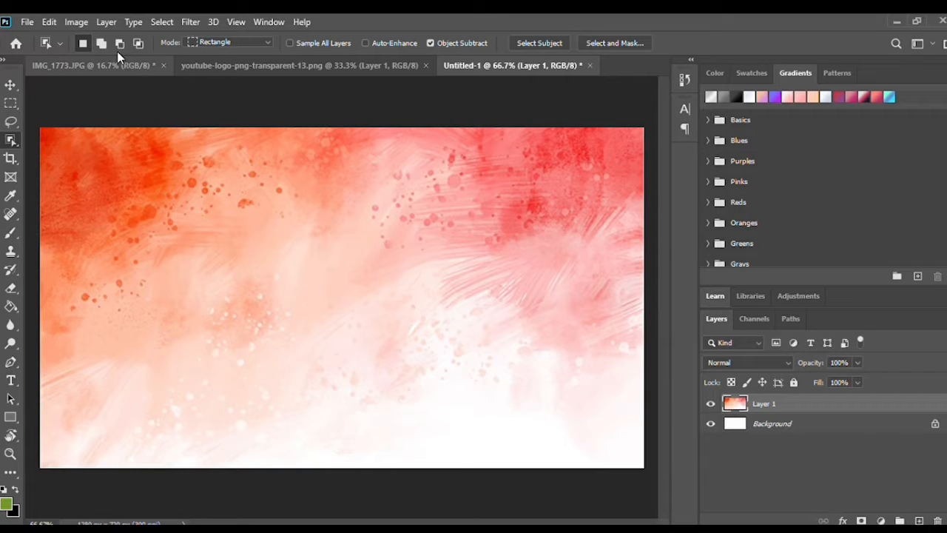
- Select the woman in the IMG_1773.JPG photo with the Object Selection tool, leaving out the wall
click(24, 28)
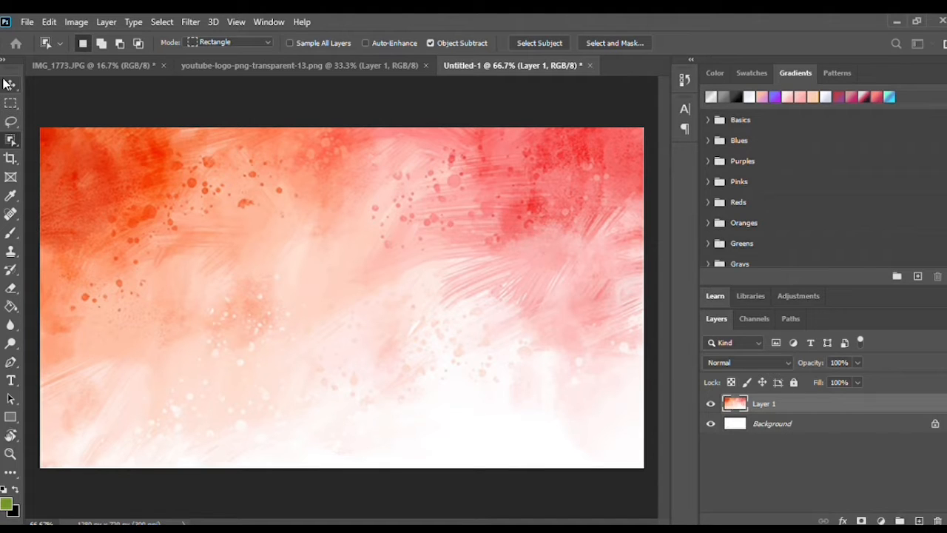
click(128, 63)
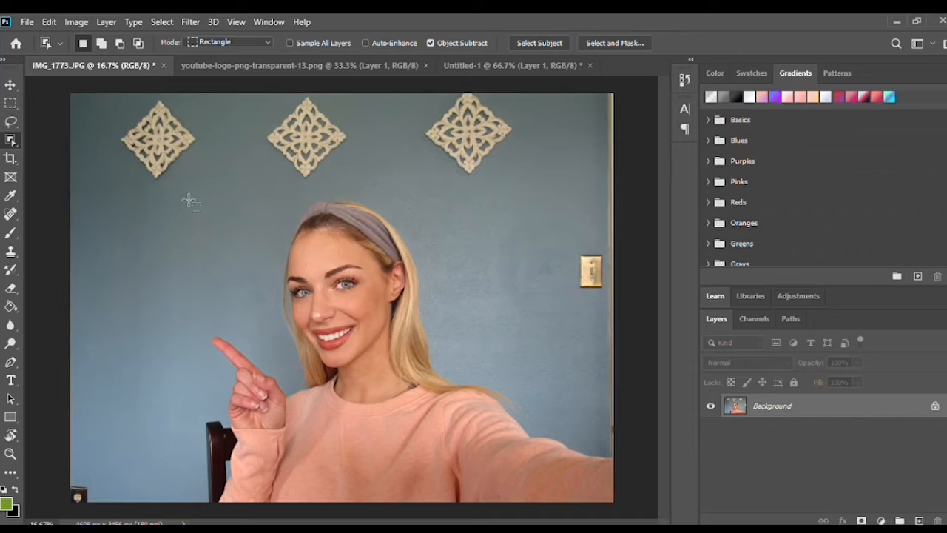
drag(178, 195, 487, 419)
drag(542, 487, 557, 507)
drag(556, 506, 556, 505)
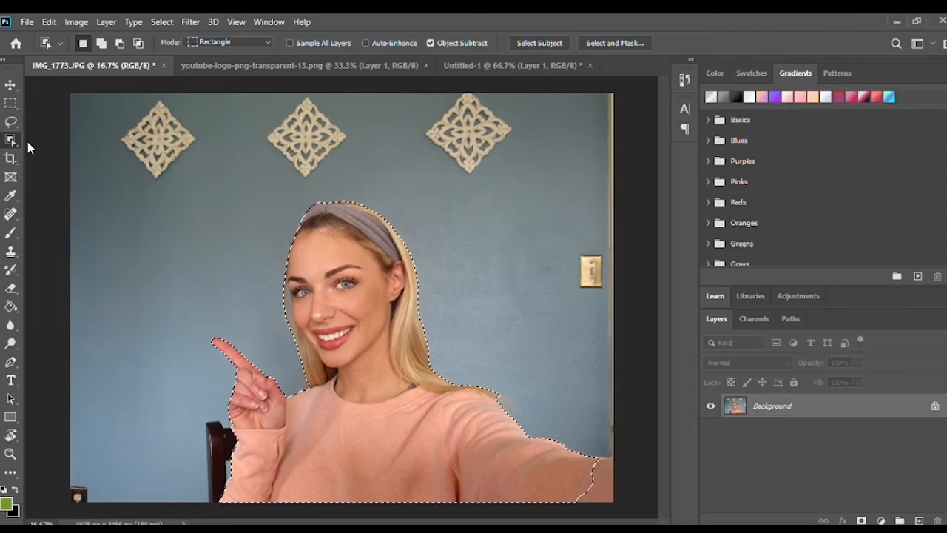
key(shift+w)
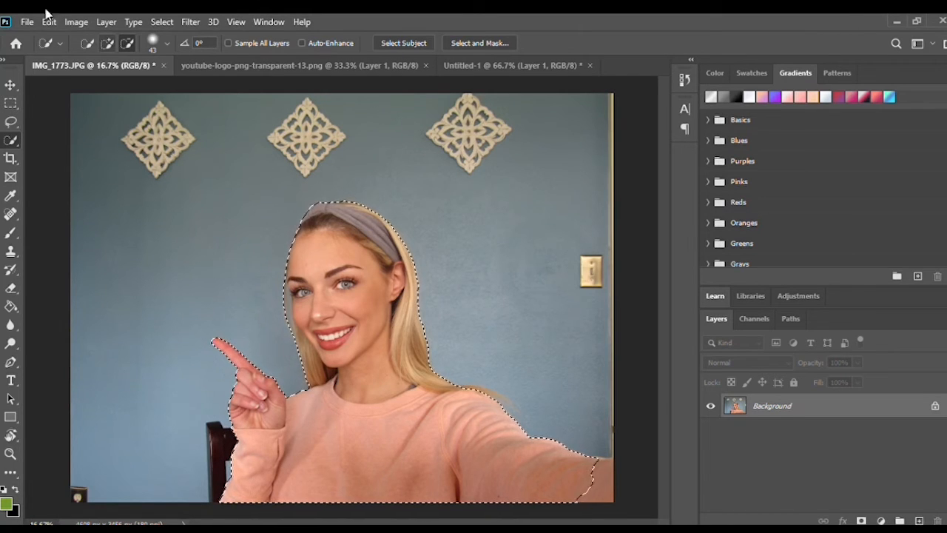
- Paste the woman cutout into Untitled-1 and scale it down to fit the right half of the canvas
click(516, 65)
key(ctrl+v)
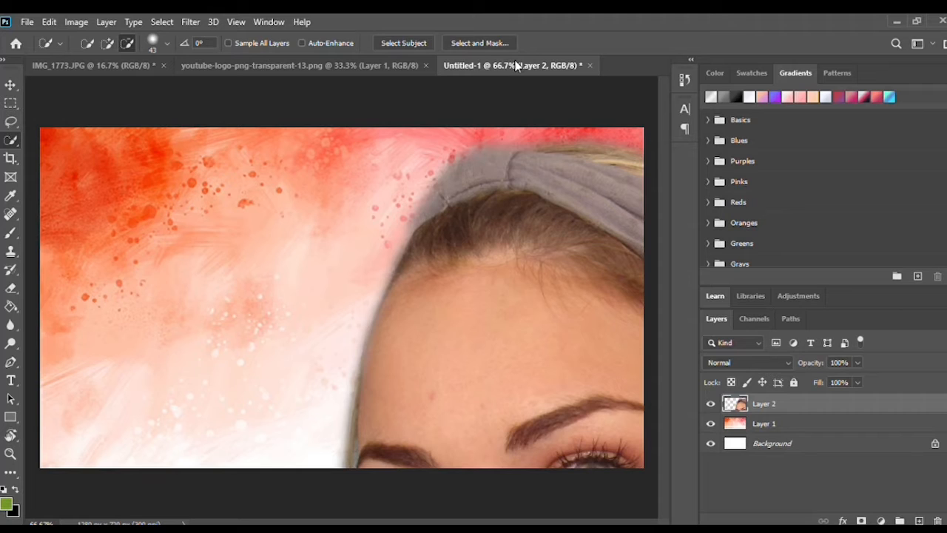
key(ctrl+t)
drag(40, 128, 262, 237)
key(Return)
key(w)
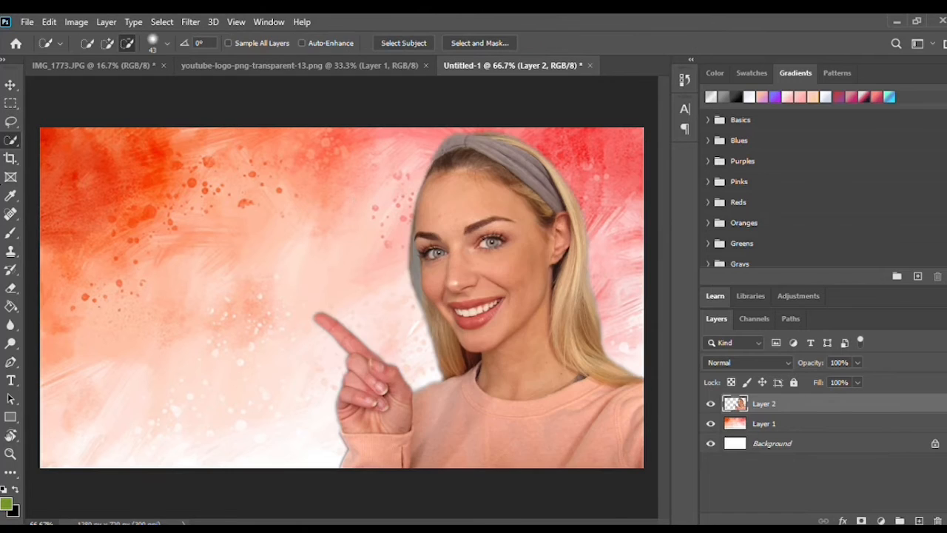
- Try out different blend modes on the woman's layer and set it to Luminosity
click(10, 85)
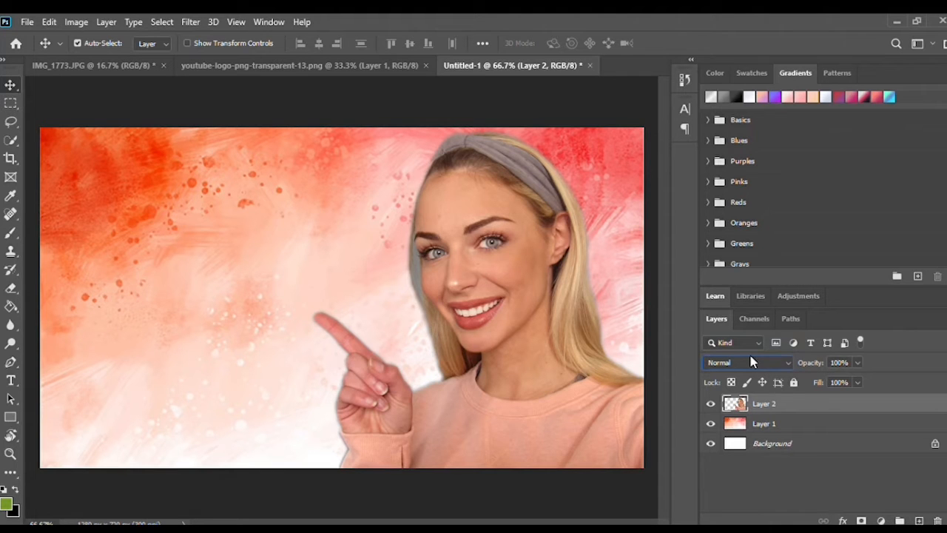
key(shift+alt+f)
scroll(752, 362, down, 6)
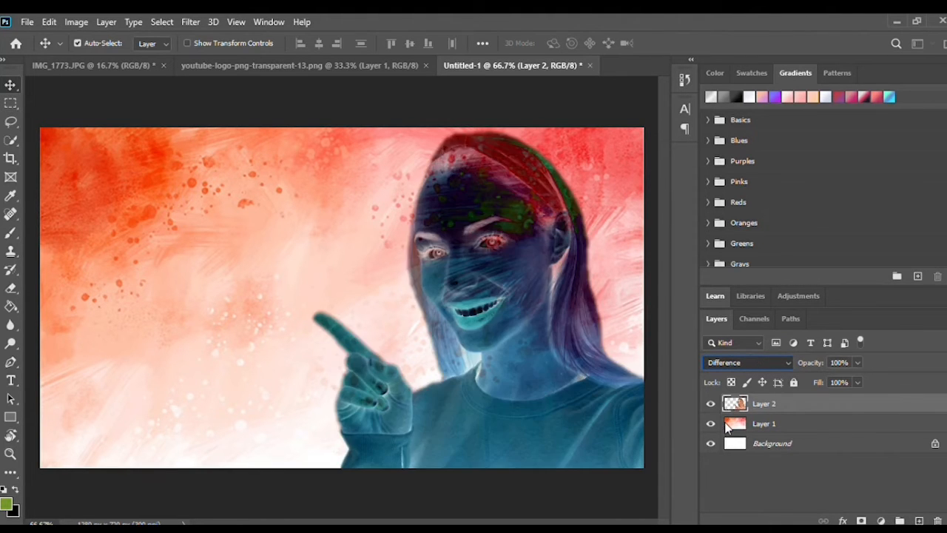
scroll(743, 366, up, 4)
key(Up)
key(Up)
key(Up)
key(Up)
key(Up)
key(Up)
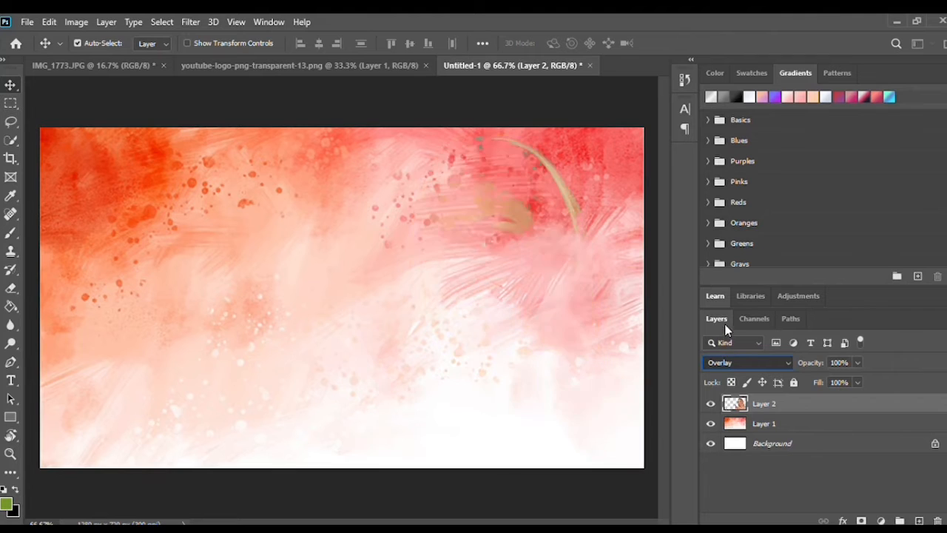
key(Up)
key(Up)
key(Up)
key(Up)
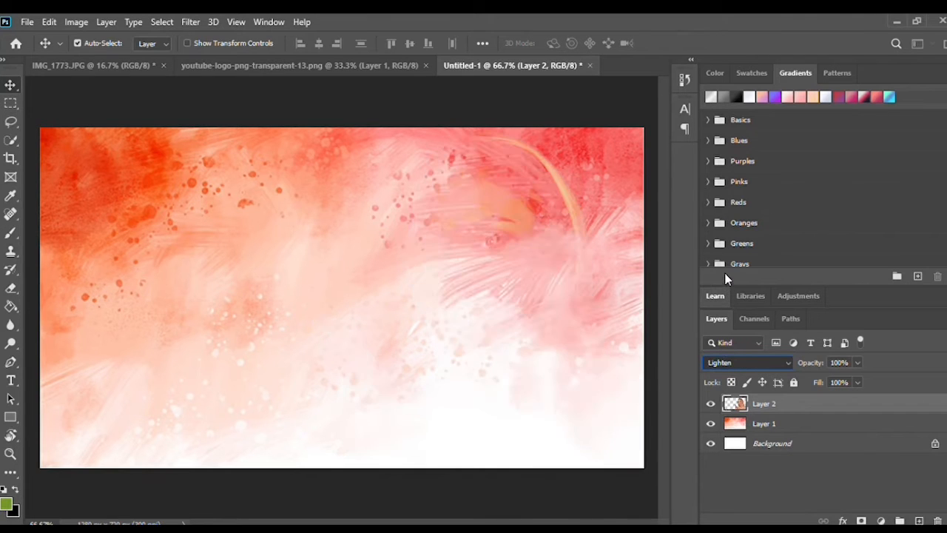
key(Down)
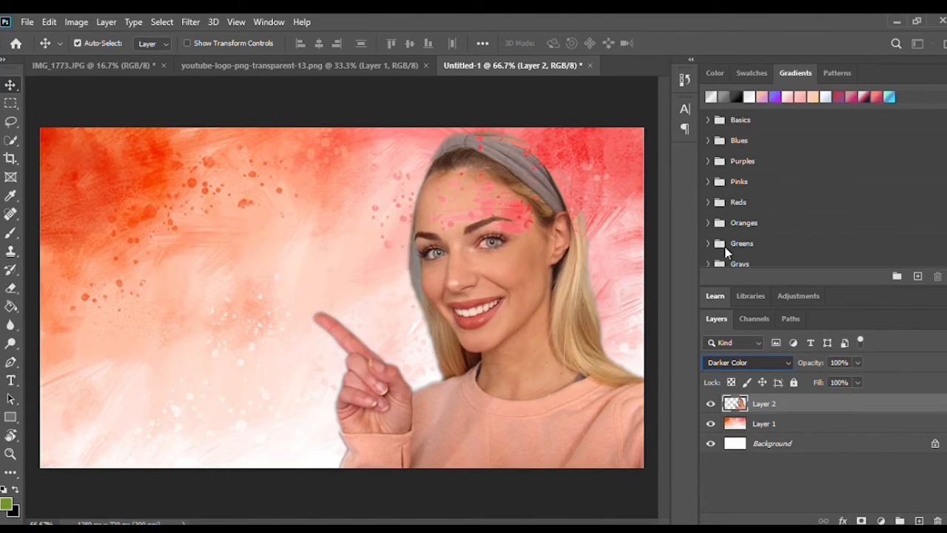
key(Up)
key(Up)
key(Up)
key(Down)
key(Down)
key(Down)
key(Down)
key(Down)
key(Down)
key(Down)
key(Down)
key(Down)
key(Down)
key(Down)
key(Down)
key(Down)
key(Down)
key(Down)
key(Down)
key(Down)
key(Down)
key(Down)
key(Down)
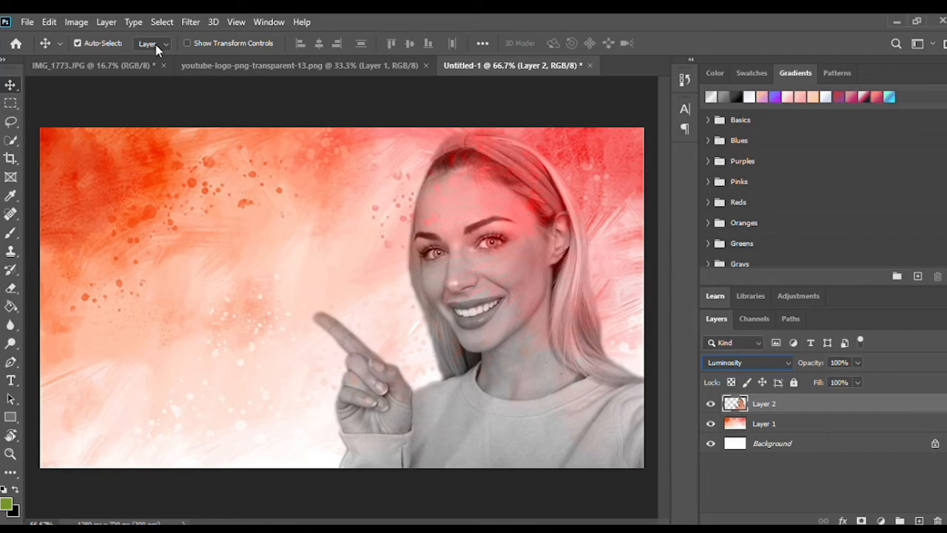
- Copy the YouTube logo into Untitled-1 and scale it down into the upper-left area of the canvas
click(232, 68)
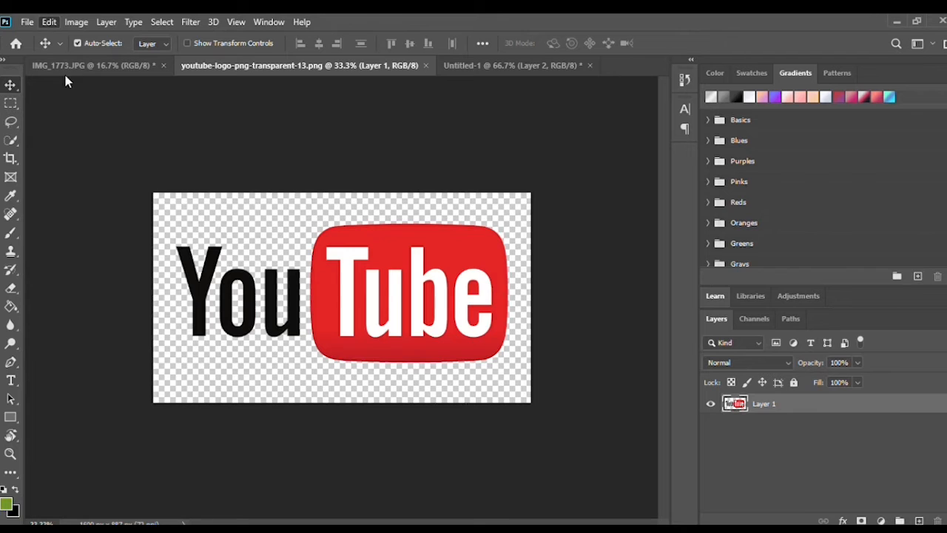
click(467, 65)
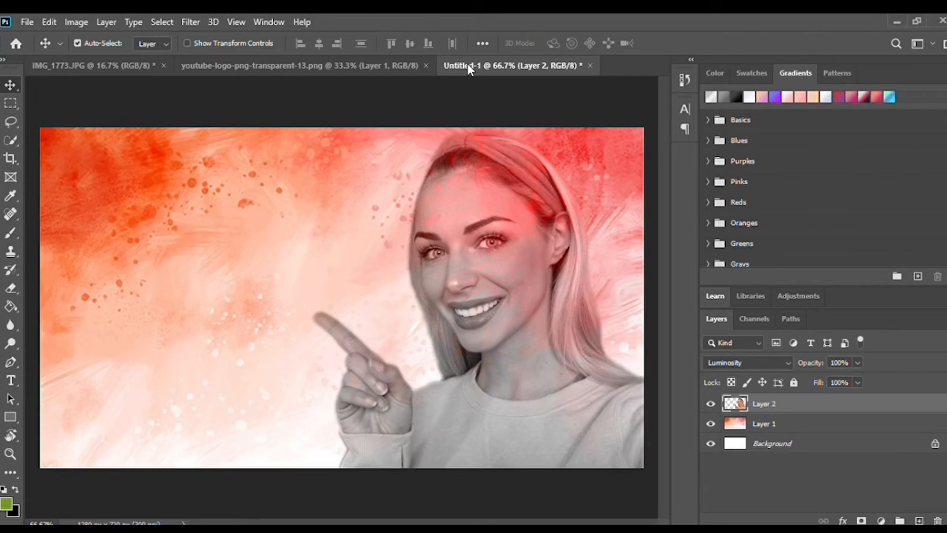
key(ctrl+v)
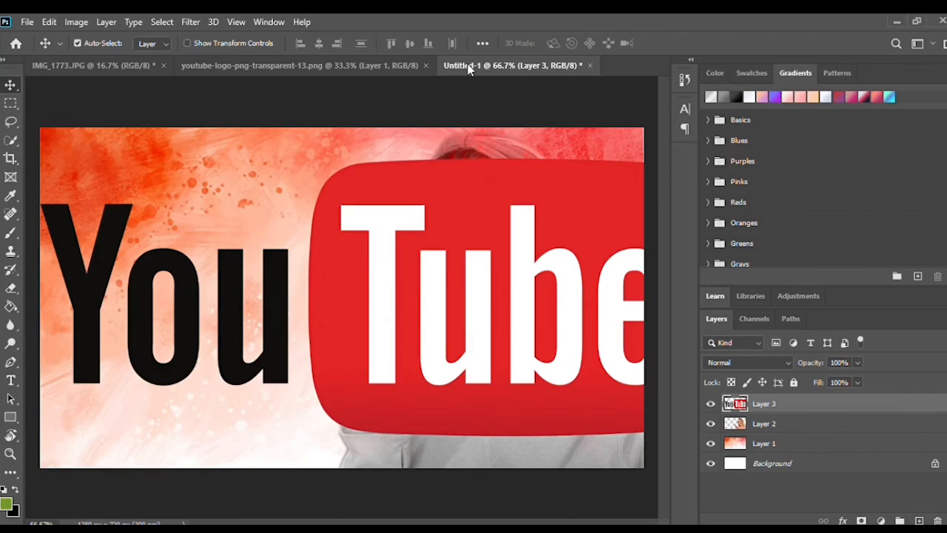
key(ctrl+t)
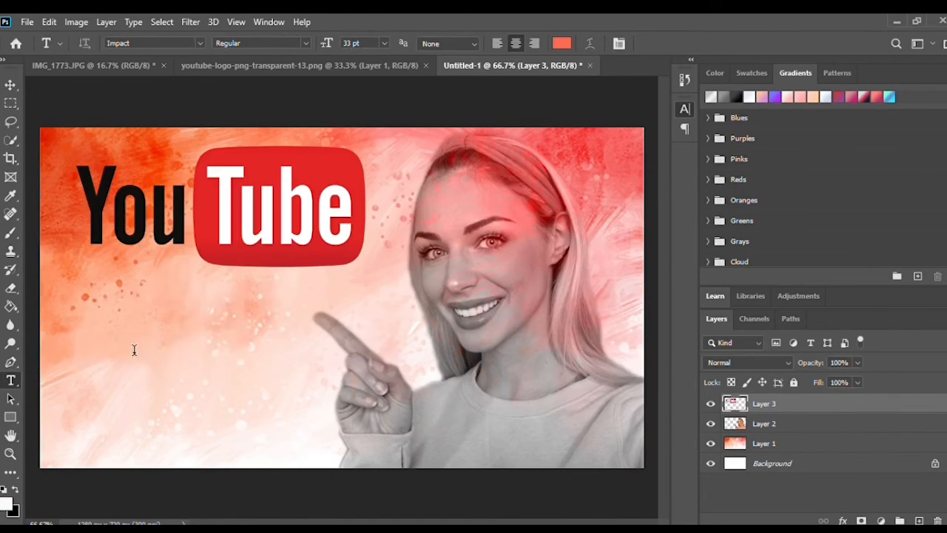
- Add the text "THUMBNAILS" in Impact Regular, 33 pt, below the YouTube logo
click(134, 351)
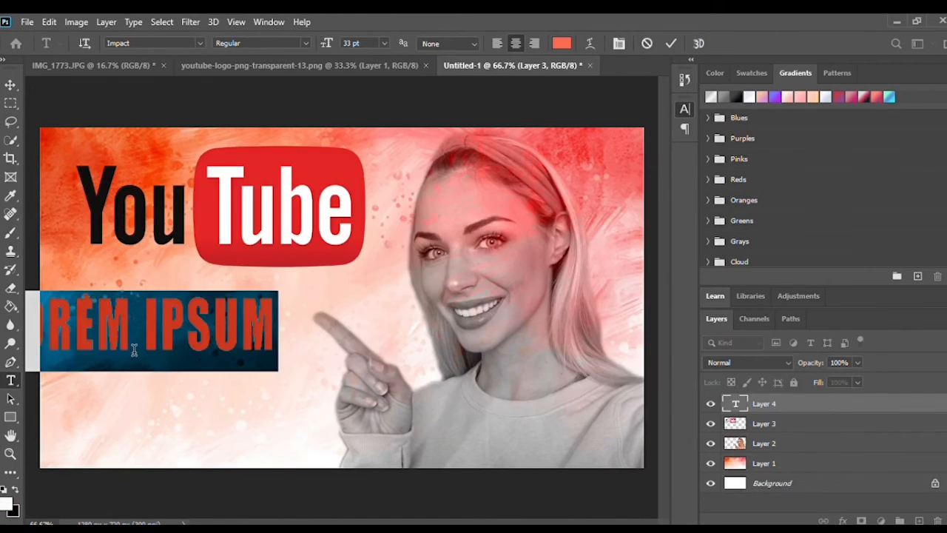
key(BackSpace)
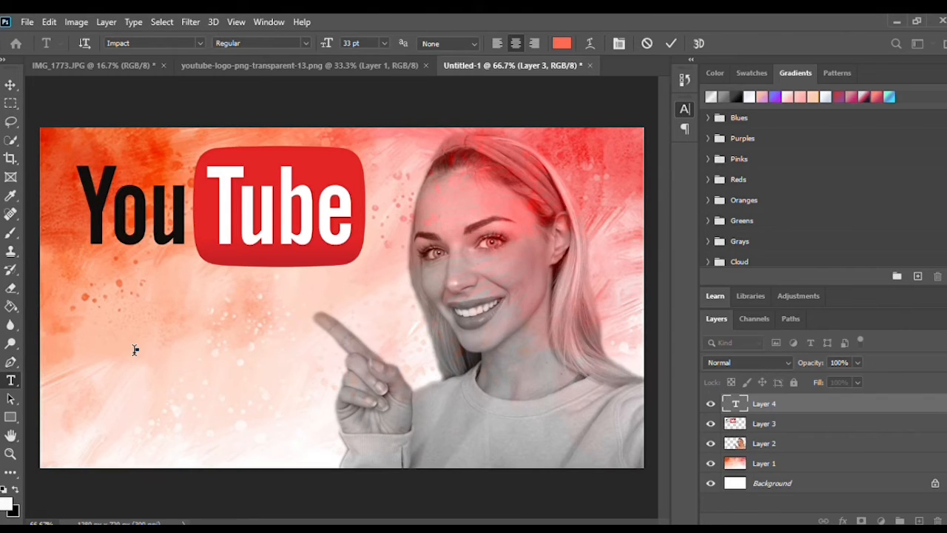
text(THUM)
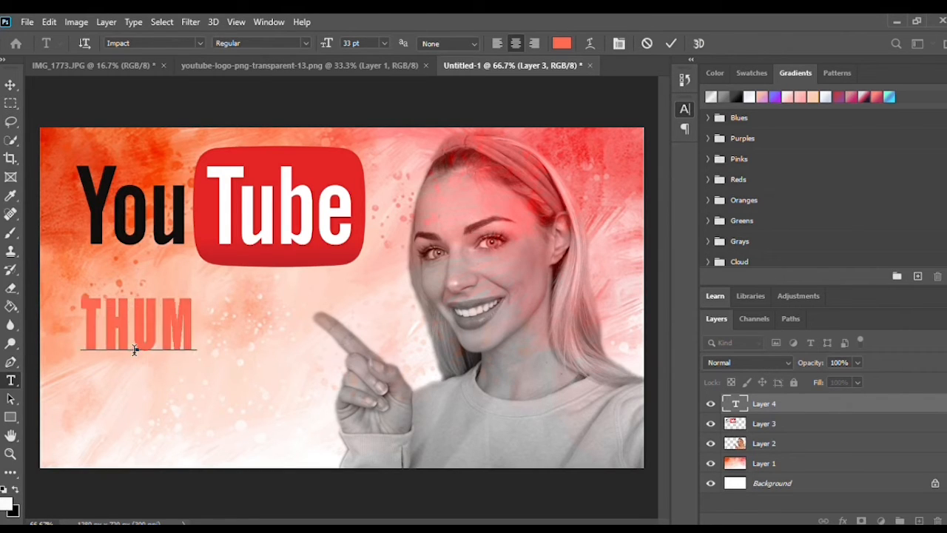
text(BNAIL)
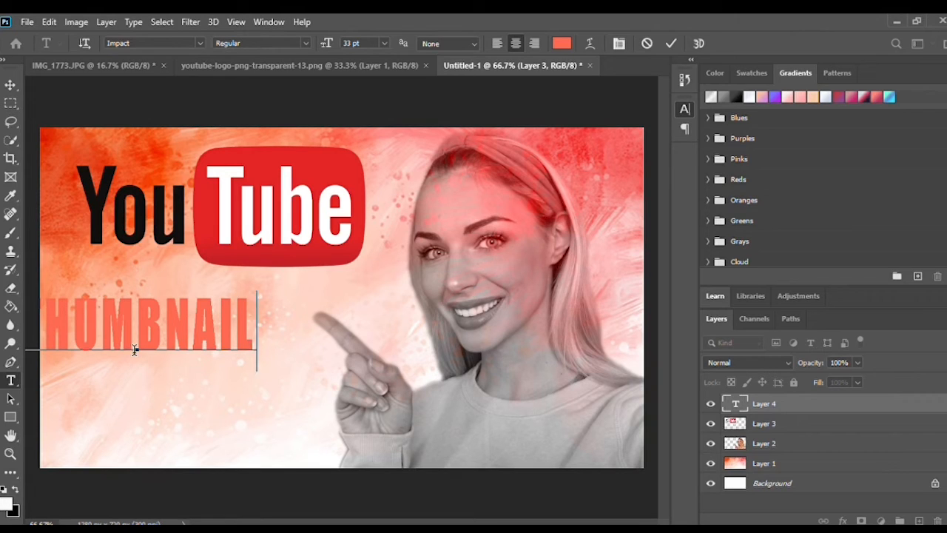
text(S)
click(10, 84)
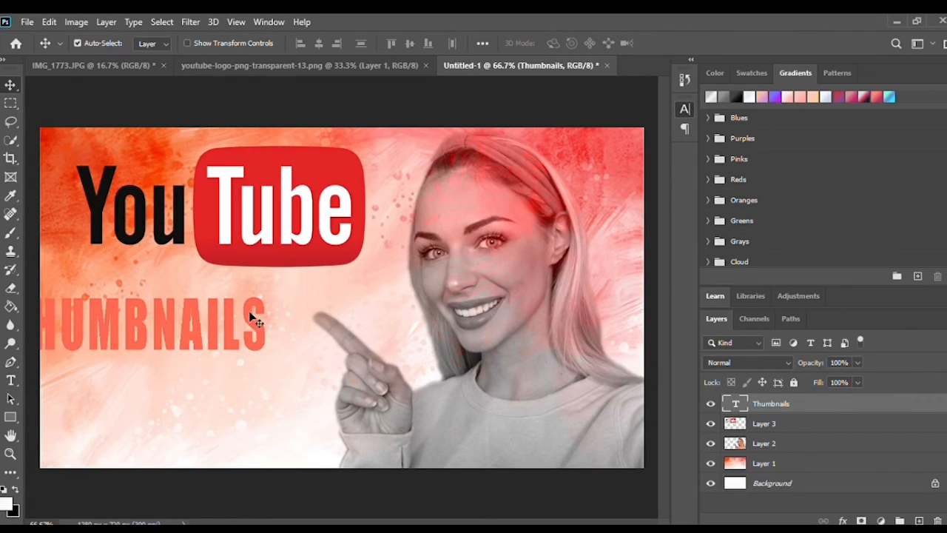
- Enlarge the THUMBNAILS text to slightly wider than the YouTube logo and position it directly beneath the logo
mouse_move(250, 317)
mouse_down()
mouse_move(263, 318)
mouse_move(246, 320)
mouse_up()
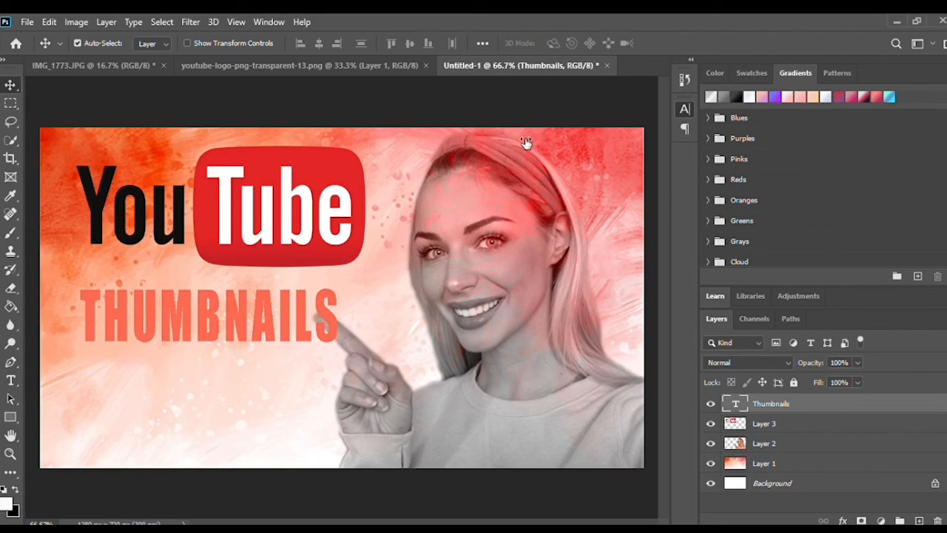
key(ctrl+shift+period)
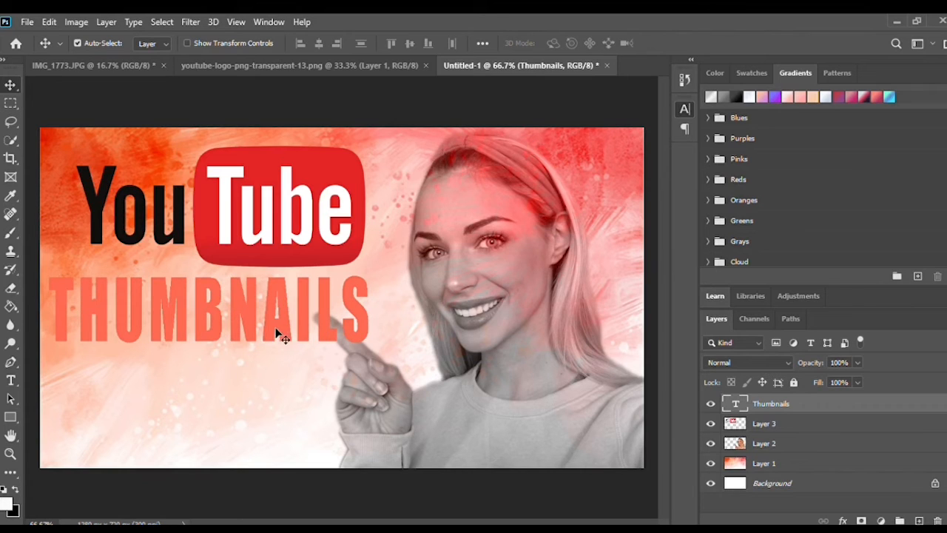
drag(278, 324, 296, 329)
- Move the woman down and to the right so her pointing finger sits below the THUMBNAILS text
click(504, 343)
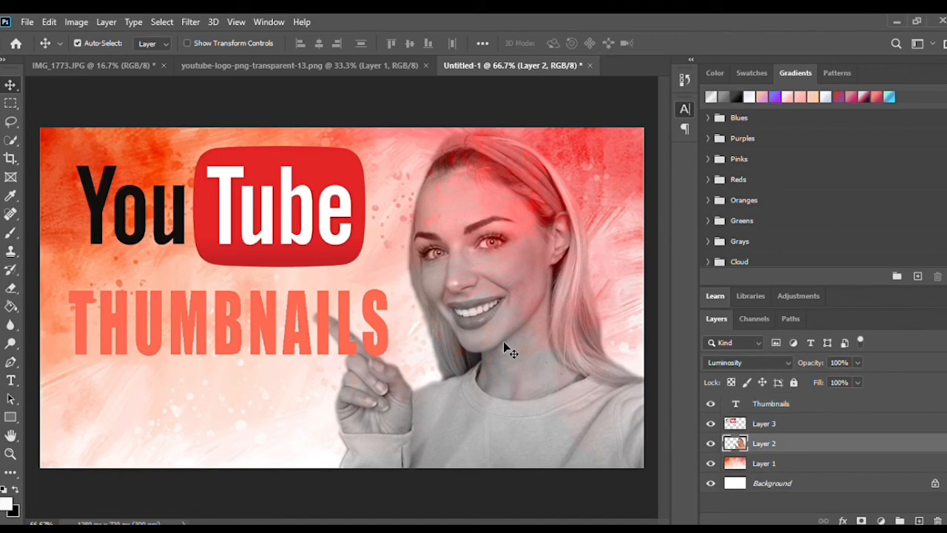
drag(503, 341, 539, 398)
click(641, 104)
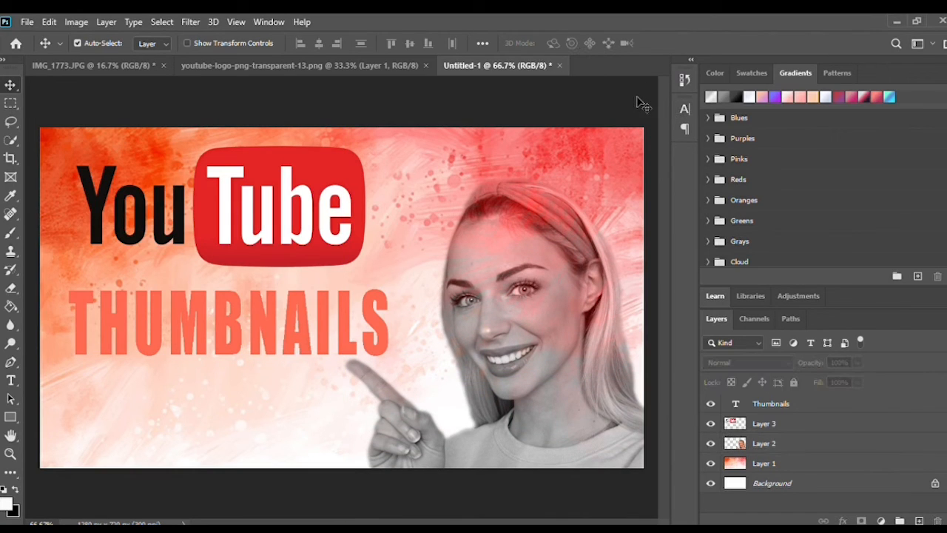
- Change the colour of the THUMBNAILS text to off-white
click(318, 305)
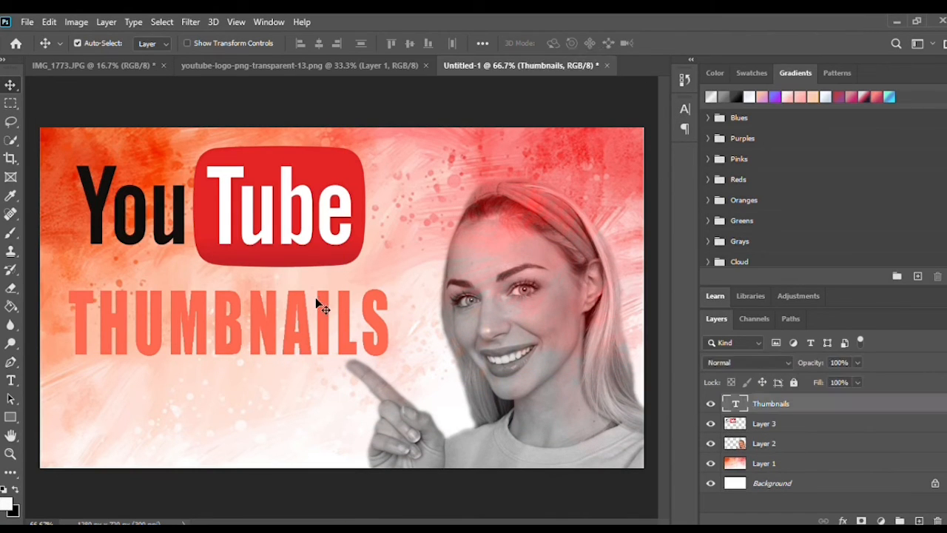
key(i)
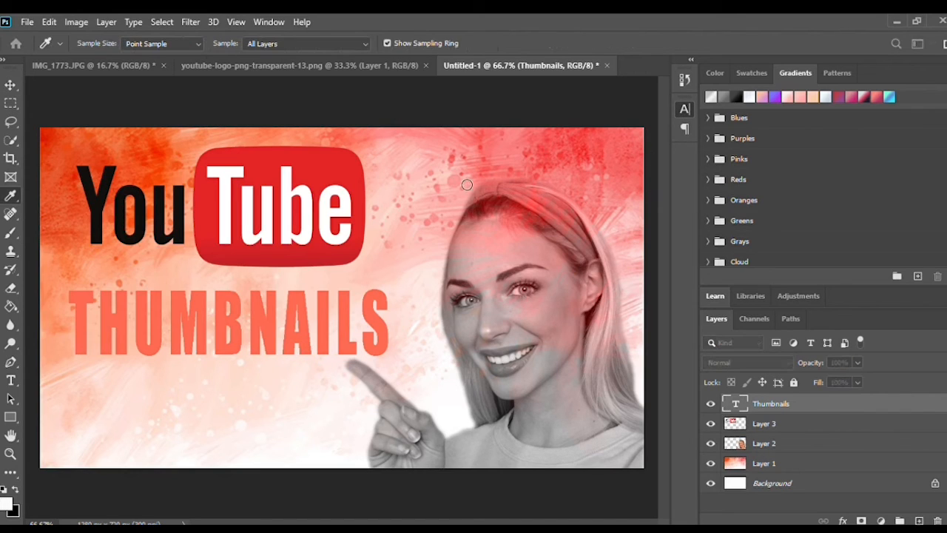
click(462, 185)
key(v)
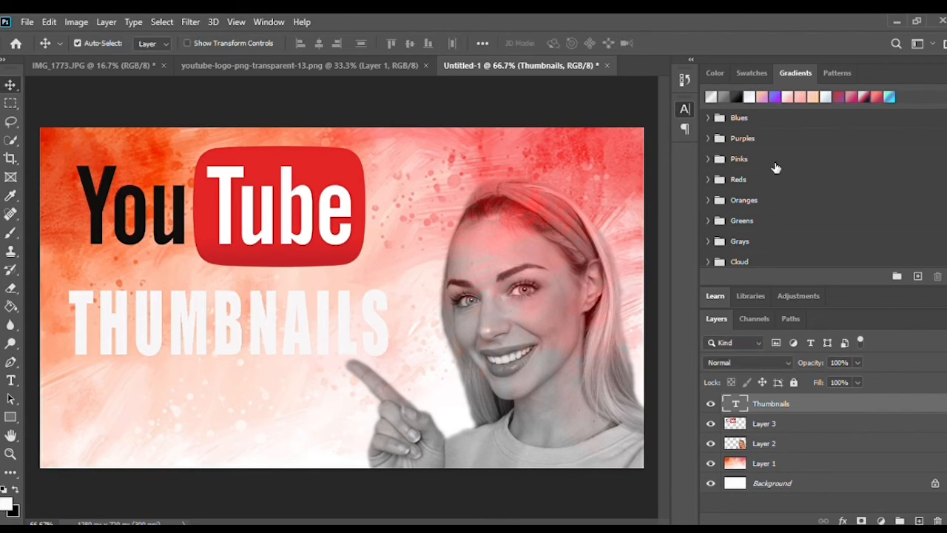
- Add a thin dark stroke and a drop shadow to the THUMBNAILS text, keeping the shadow close to the letters
double_click(872, 412)
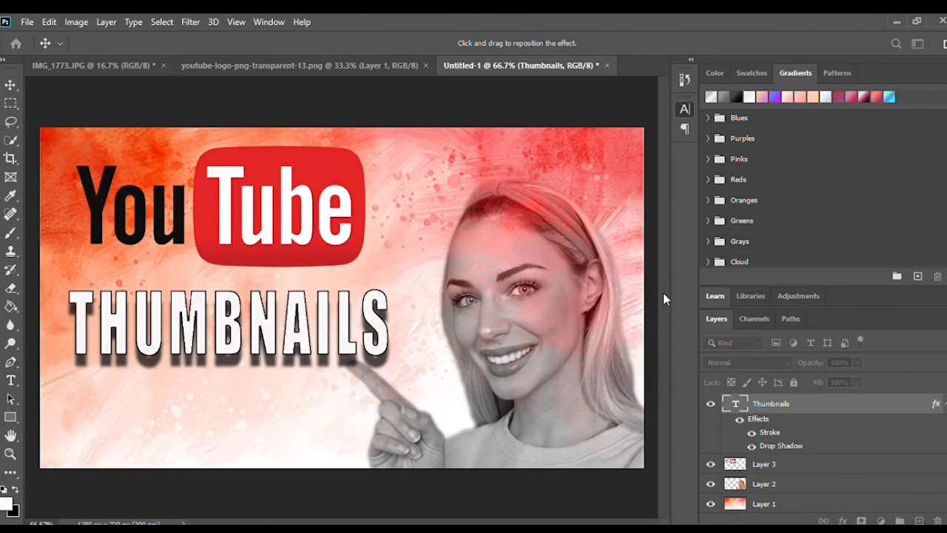
drag(663, 299, 653, 299)
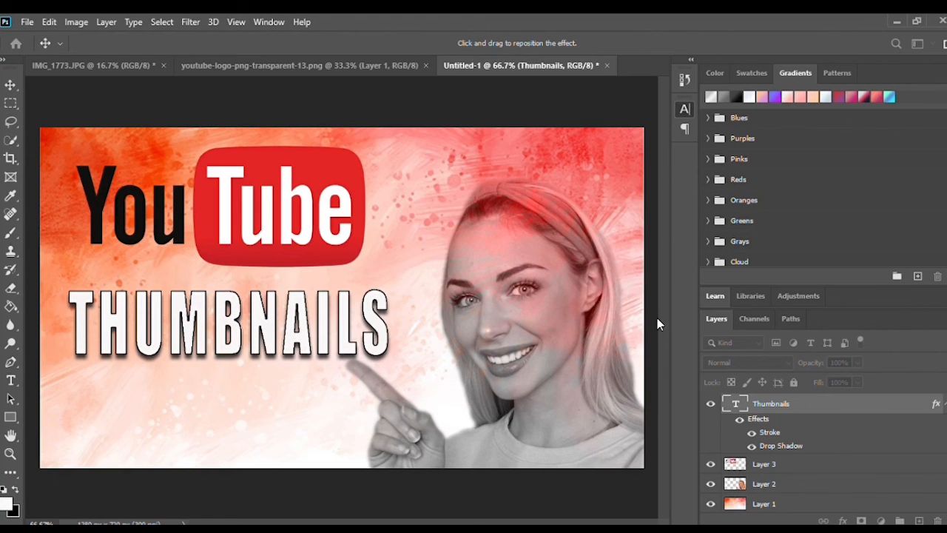